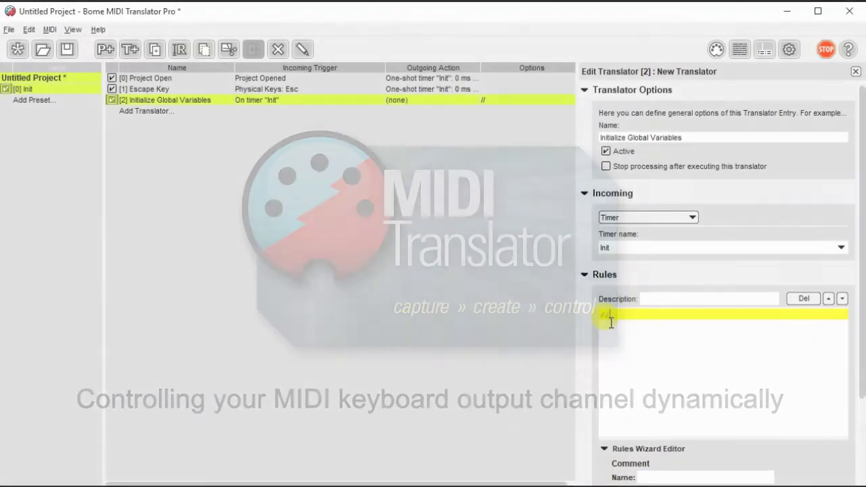
Write the rule lines '// Set global variables', '// Initial output channel' and 'g0=0'
type("Set globa")
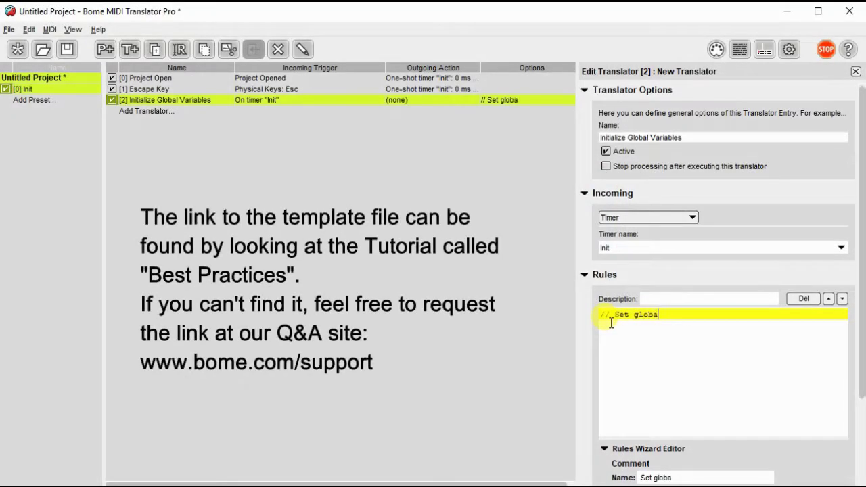
type("l variables")
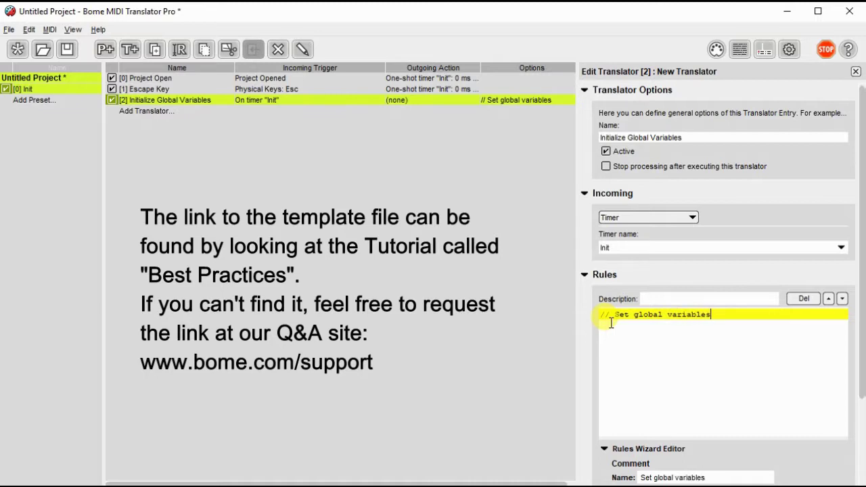
key("Return")
type("Ini")
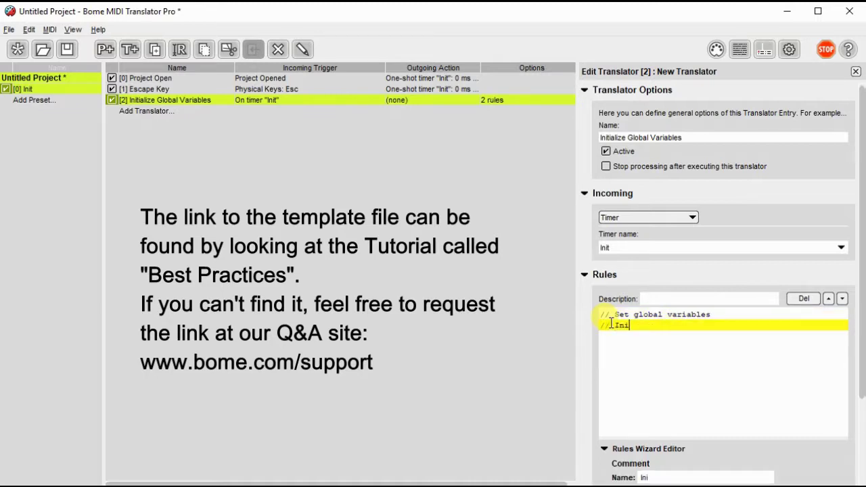
type("tial output channel")
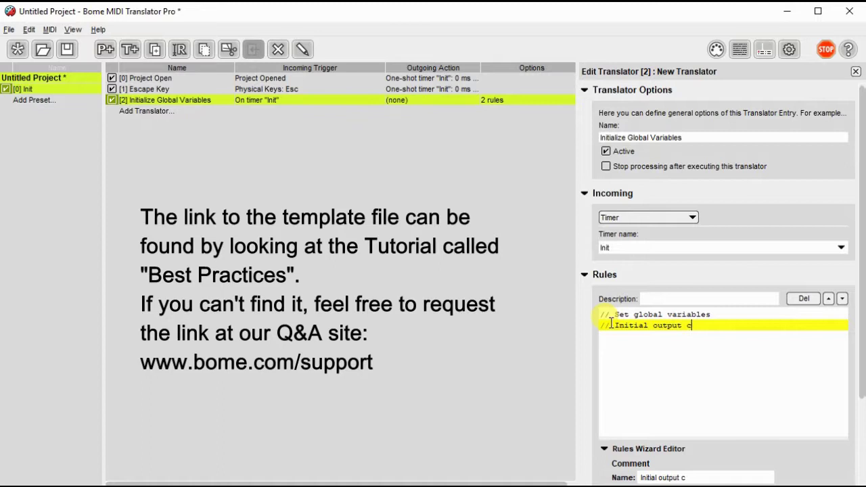
key("Return")
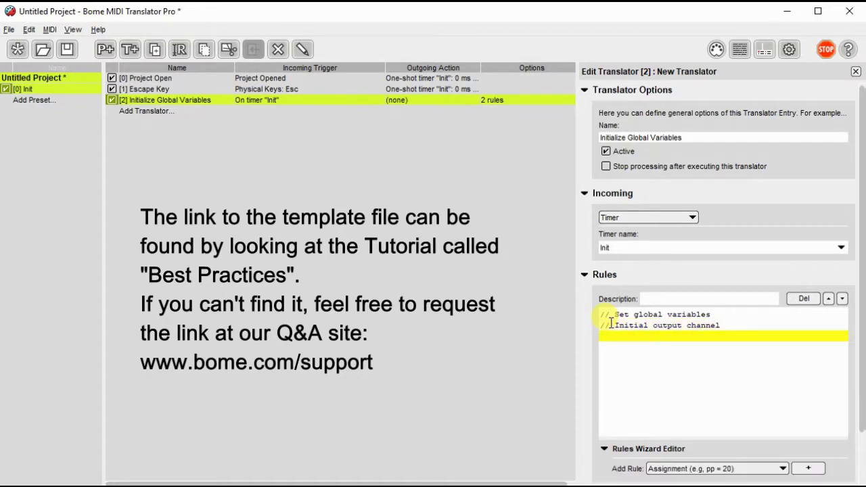
type("g0")
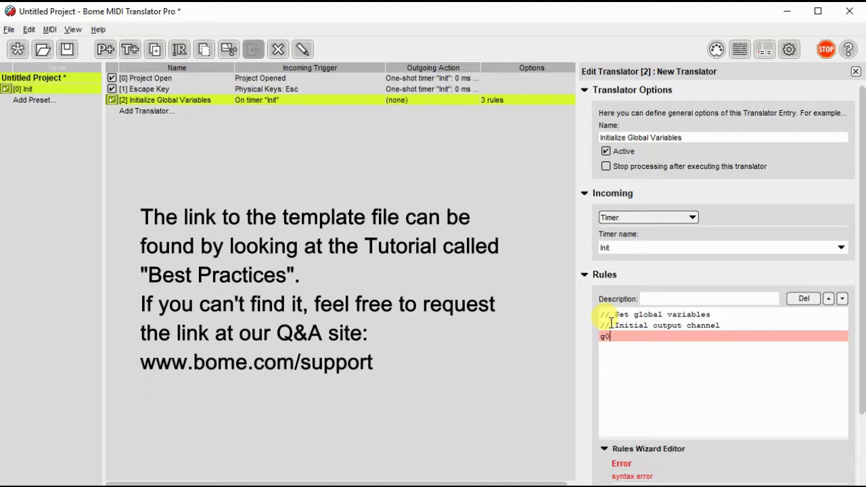
type("=0")
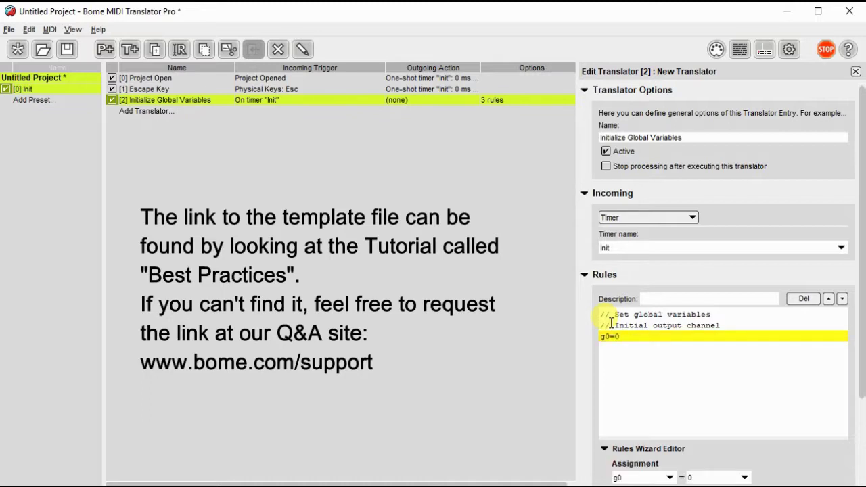
Append 'MIDI Channel 1' to the initial output channel comment
left_click(731, 323)
type("MIDI CH")
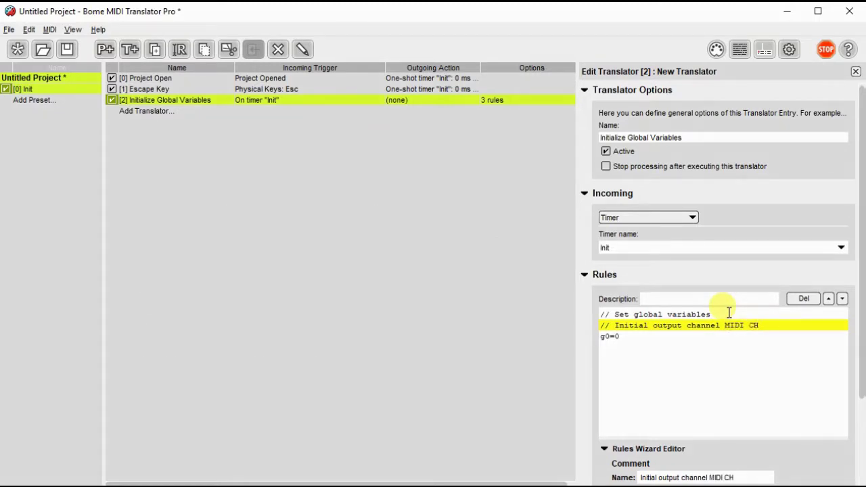
key("BackSpace")
type("hannel 1")
In Project Properties, tick My Input under MIDI input and My Output under MIDI output
key("Down")
left_click(719, 53)
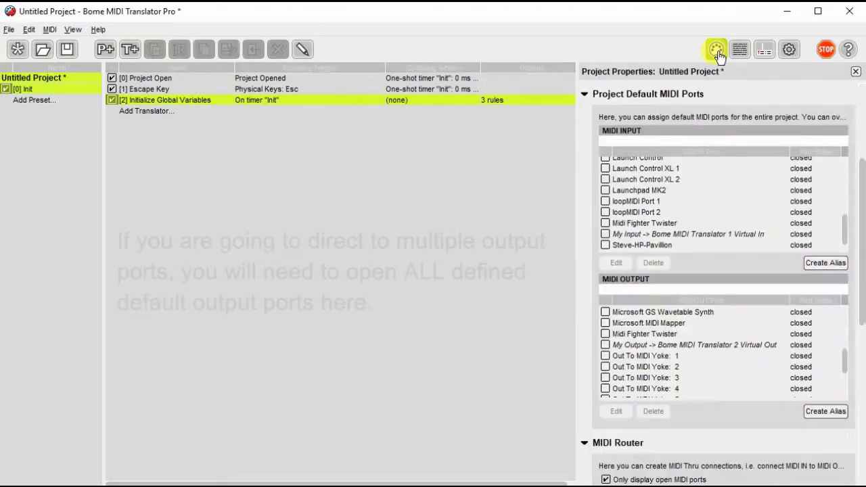
left_click(606, 234)
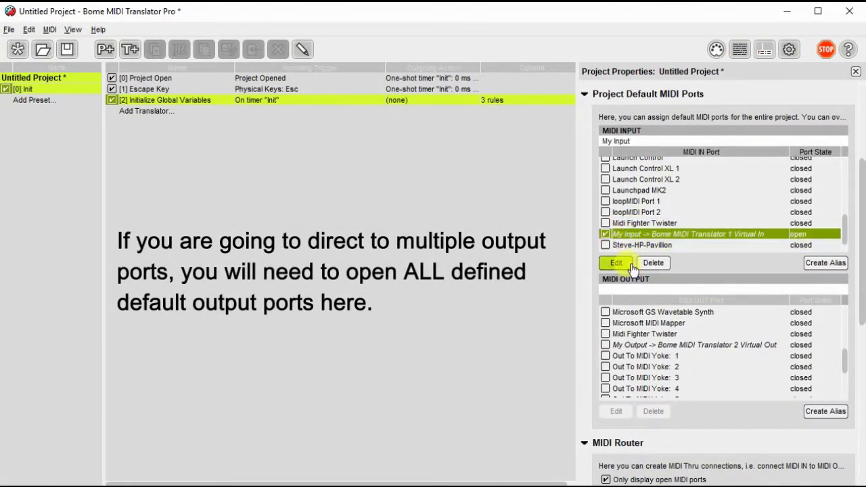
left_click(634, 334)
scroll(634, 331, "down", 1)
left_click(634, 331)
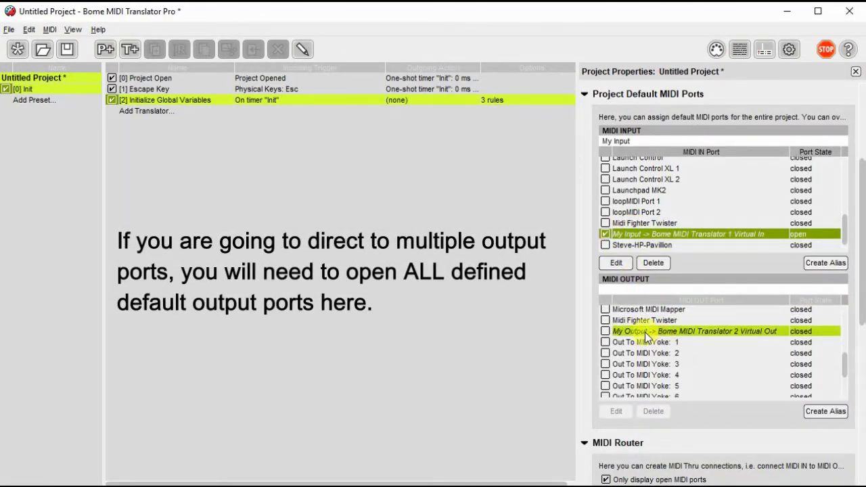
left_click(605, 331)
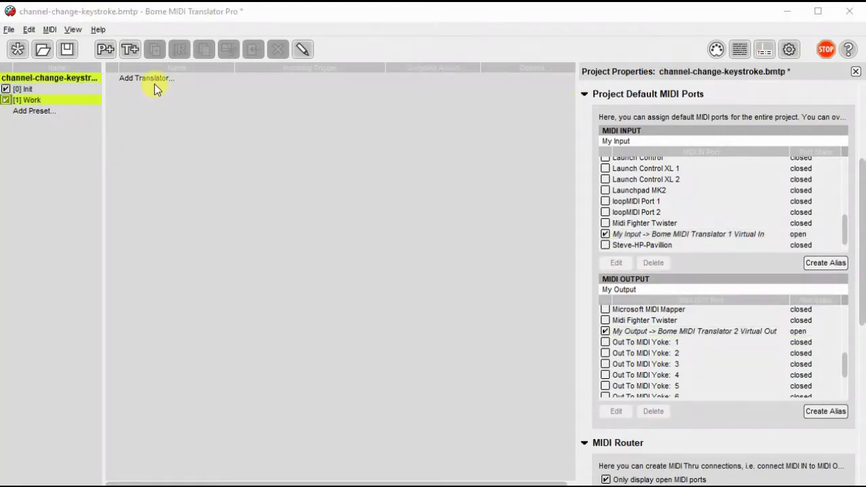
Add a translator named 'Channel Up' triggered by the physical key A
double_click(155, 79)
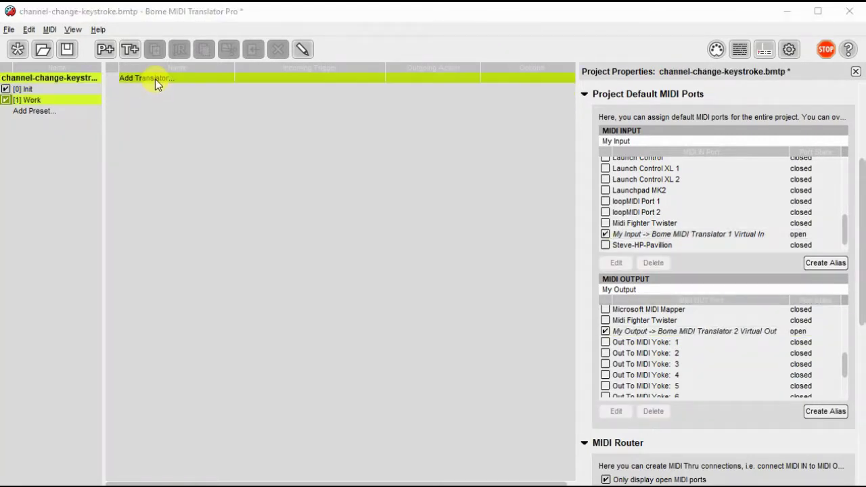
type("Ch")
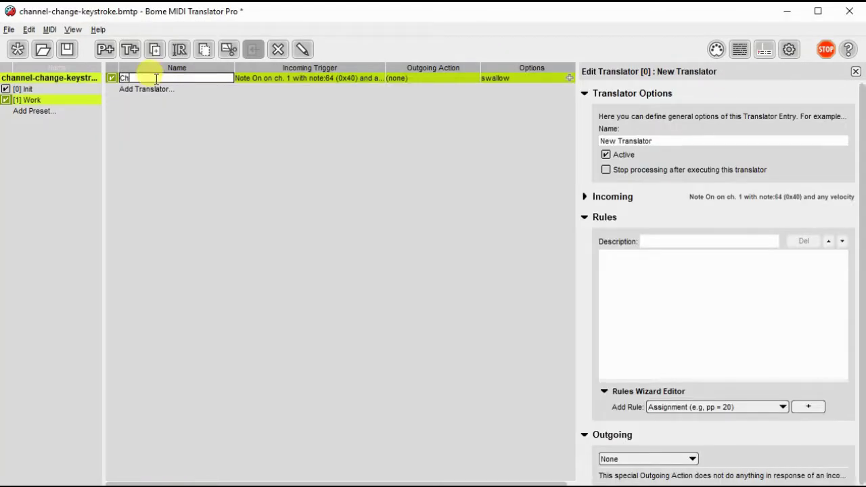
type("annel Up")
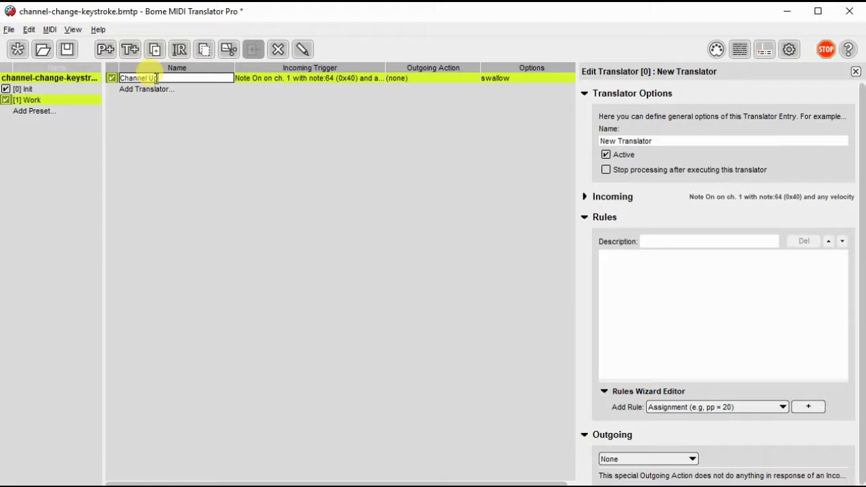
left_click(284, 81)
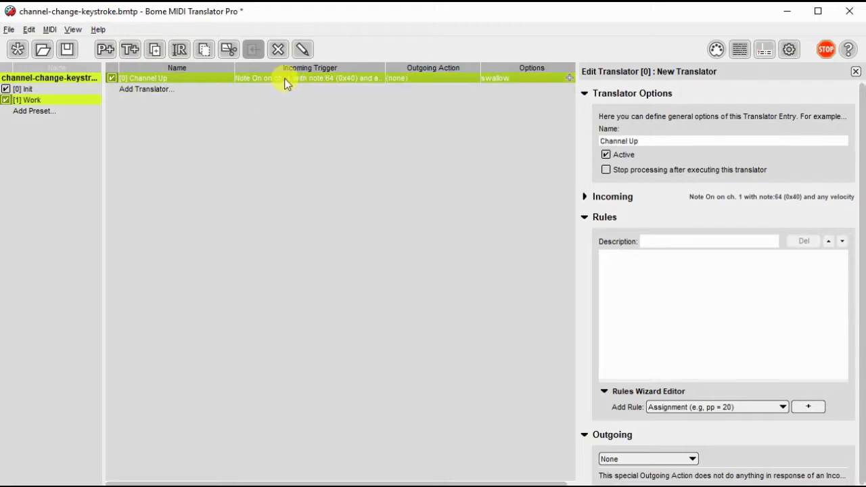
left_click(586, 197)
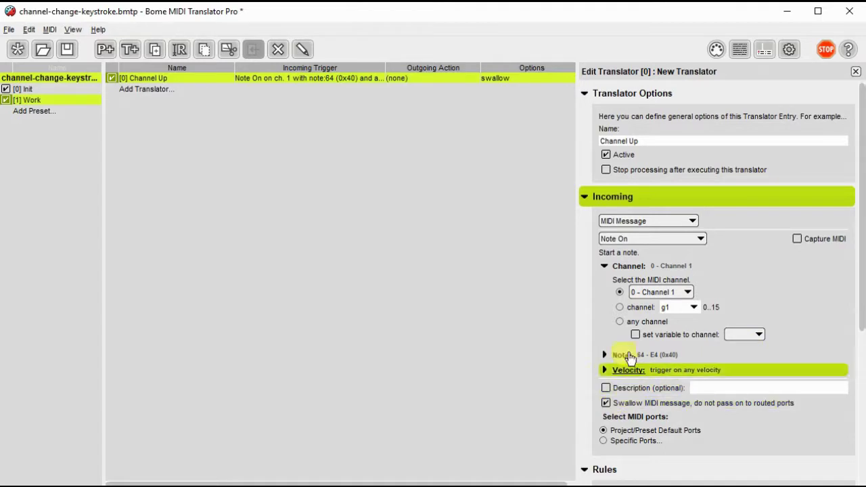
left_click(688, 222)
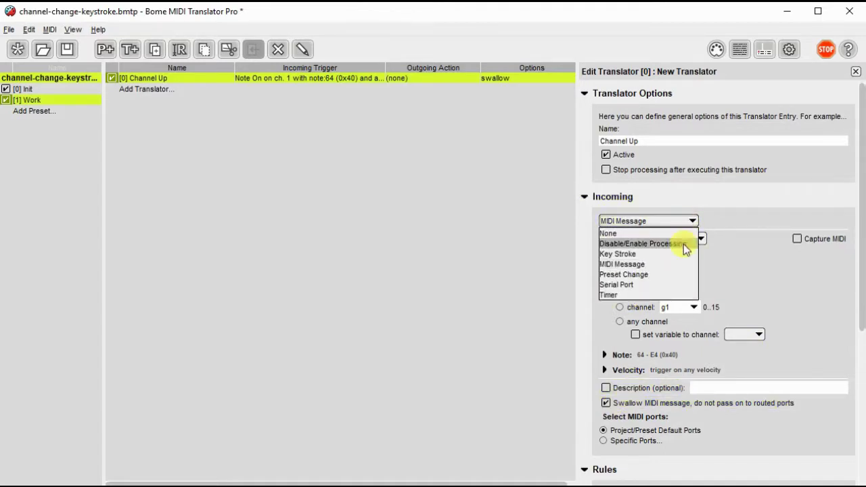
left_click(682, 258)
left_click(644, 270)
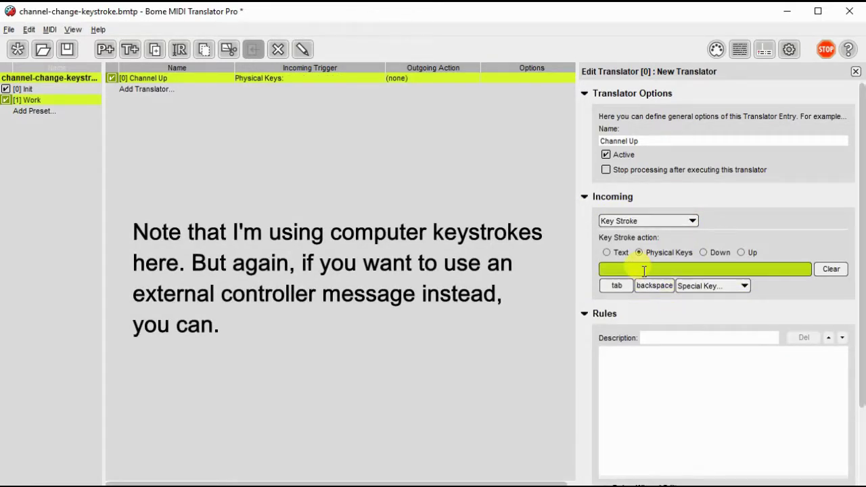
Give it the rules 'g0=g0+1' and 'if g0>15 then g0=0'
left_click(620, 352)
type("g")
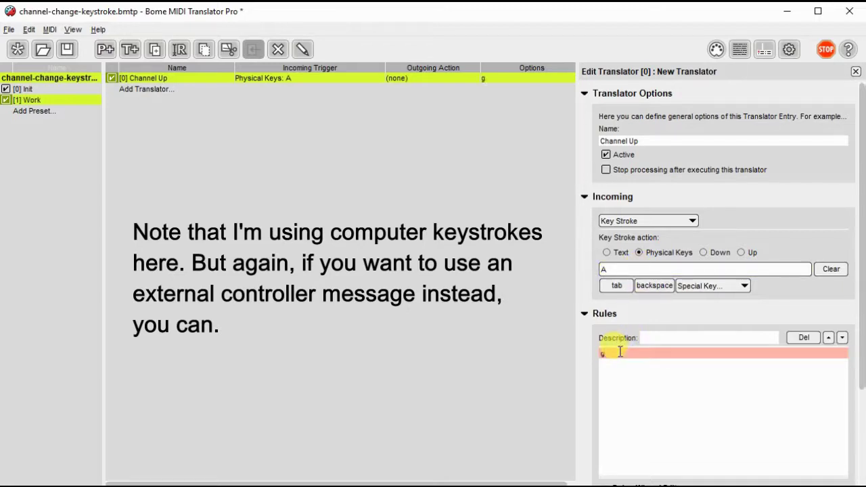
type("0=g0+1")
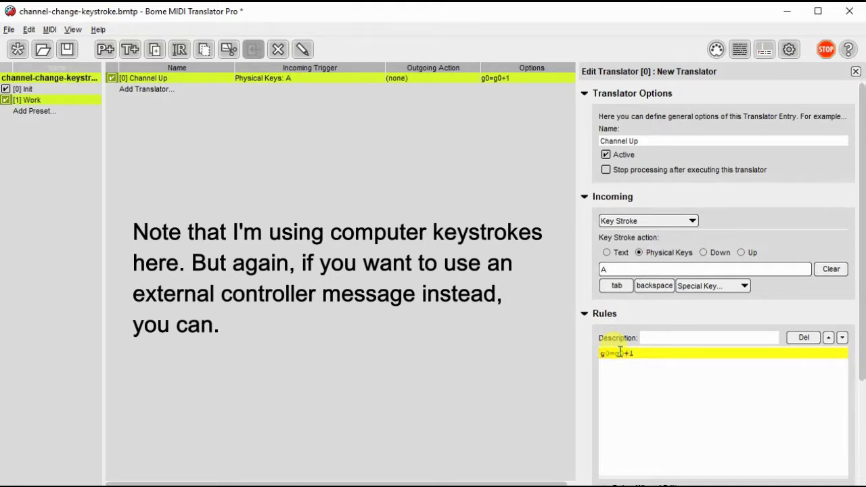
key("Return")
type("if")
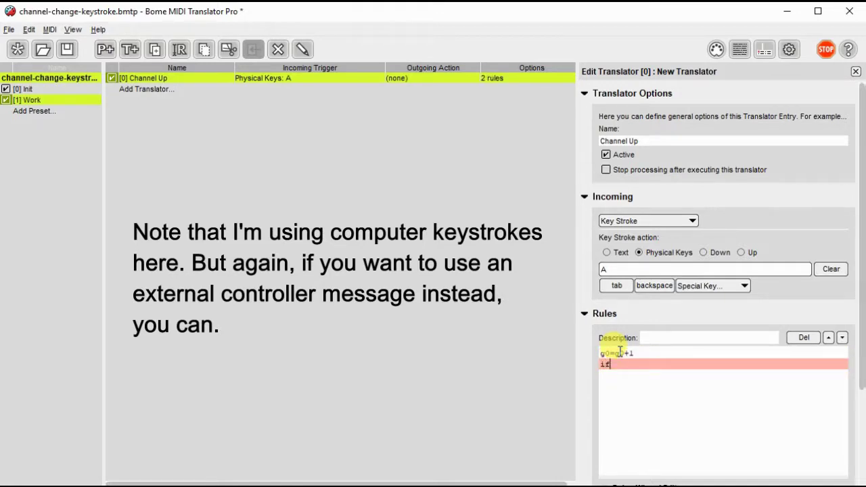
type(" g0>1")
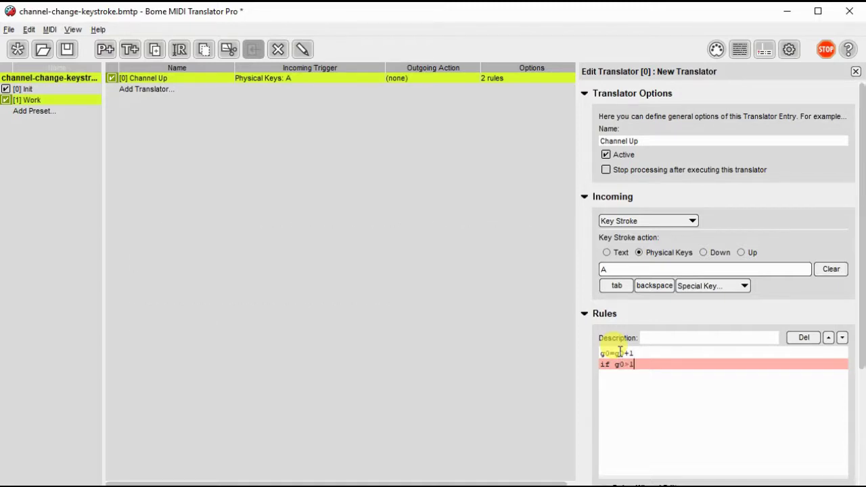
type("5 then g0=0")
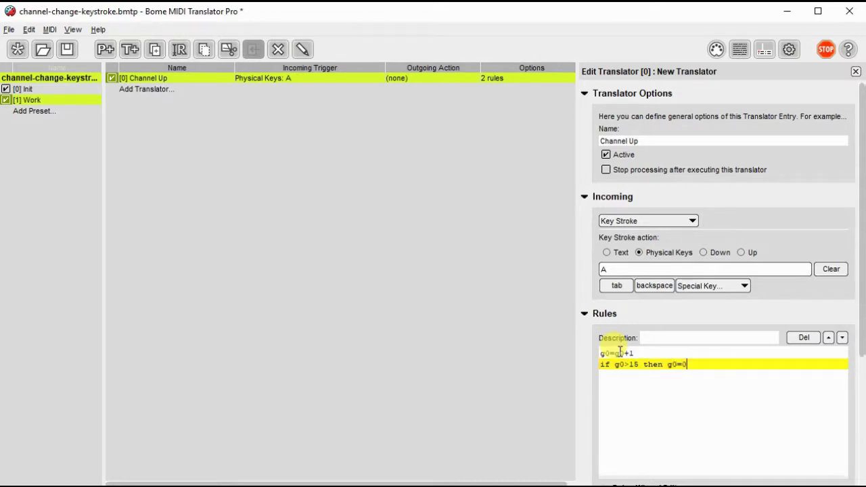
Duplicate Channel Up, rename the copy 'Channel Down', and clear its A key trigger so S can be assigned
right_click(323, 77)
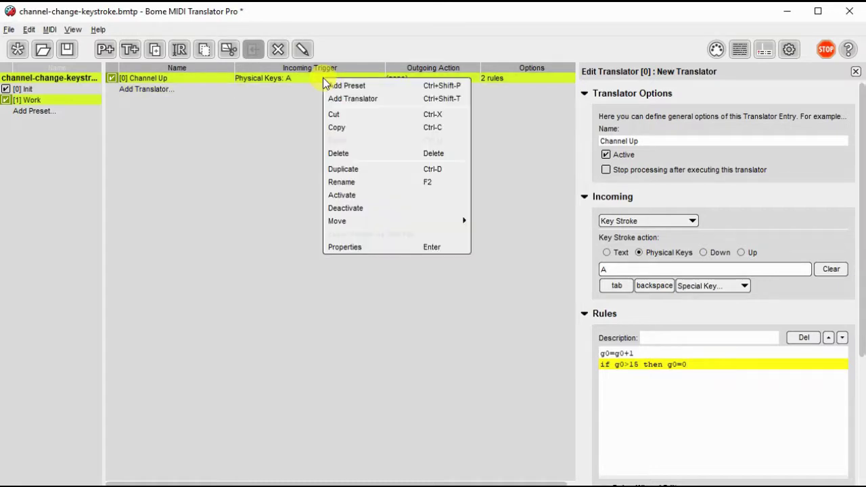
left_click(353, 168)
left_click(191, 91)
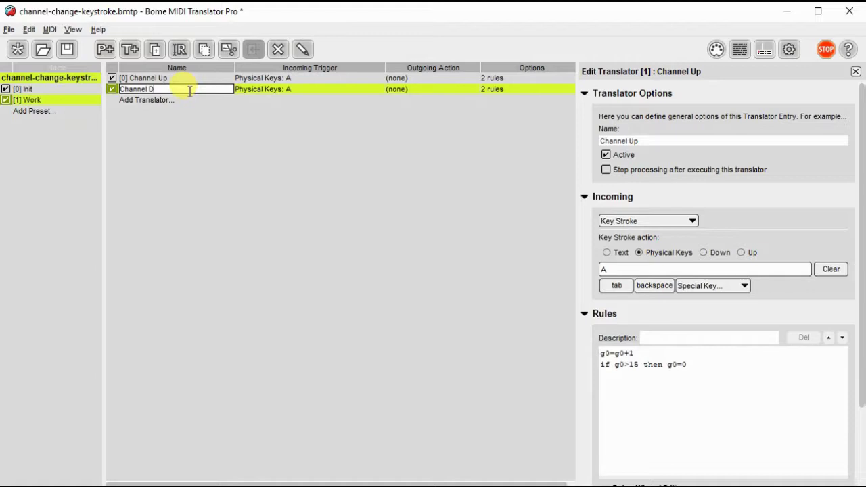
type("Down")
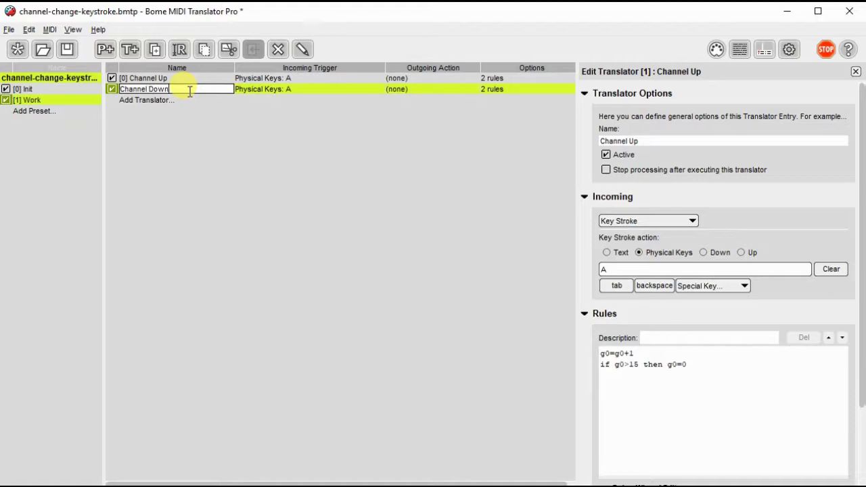
left_click(287, 89)
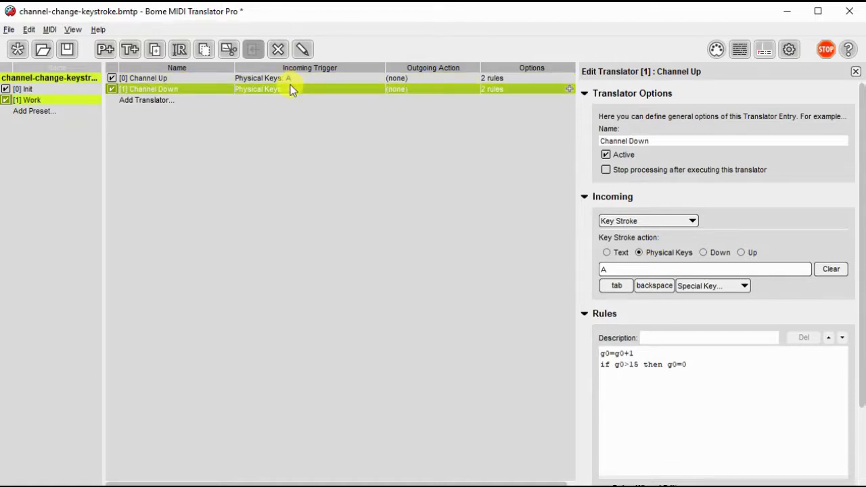
left_click(831, 271)
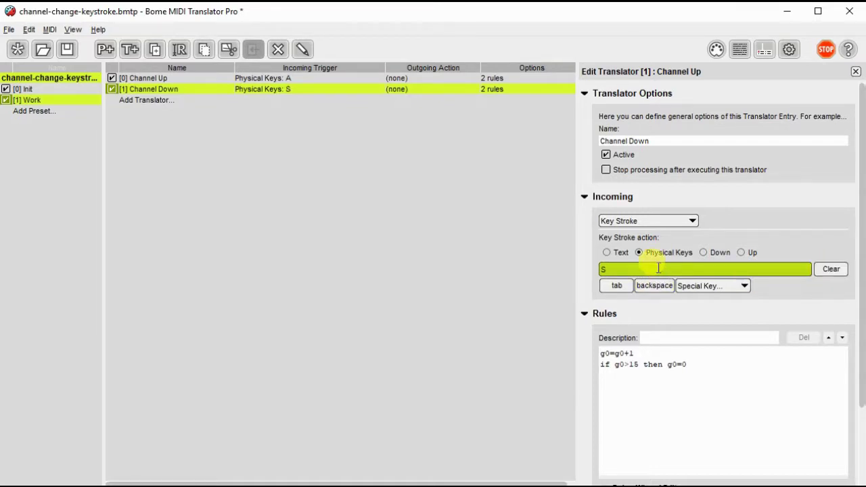
Edit its rules to 'g0=g0-1' and 'if g0<0 then g0=15'
left_click(643, 352)
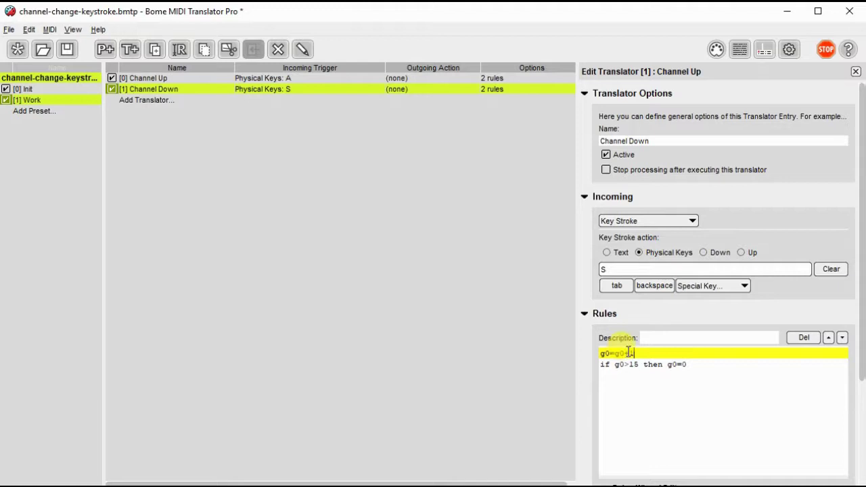
left_click(629, 352)
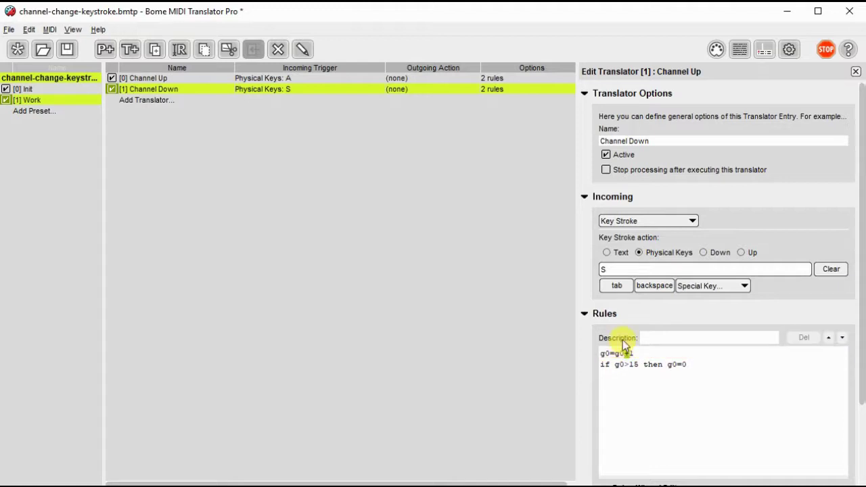
left_click(624, 342)
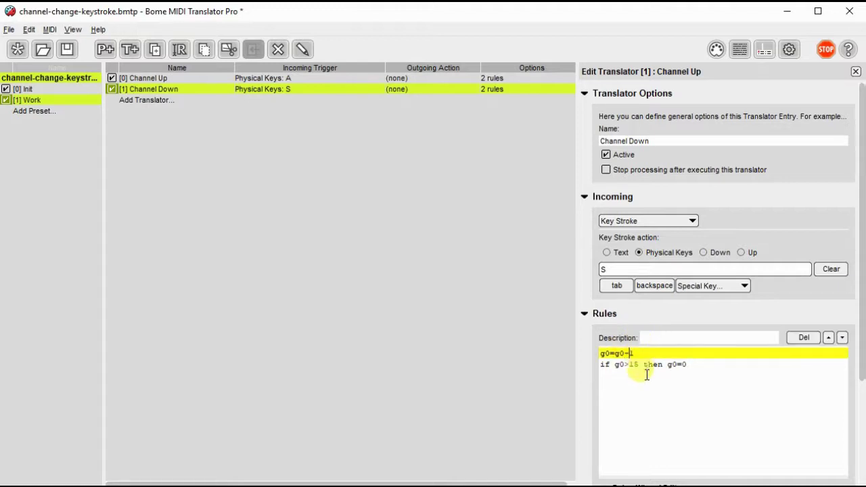
left_click(641, 364)
left_click_drag(640, 364, 631, 364)
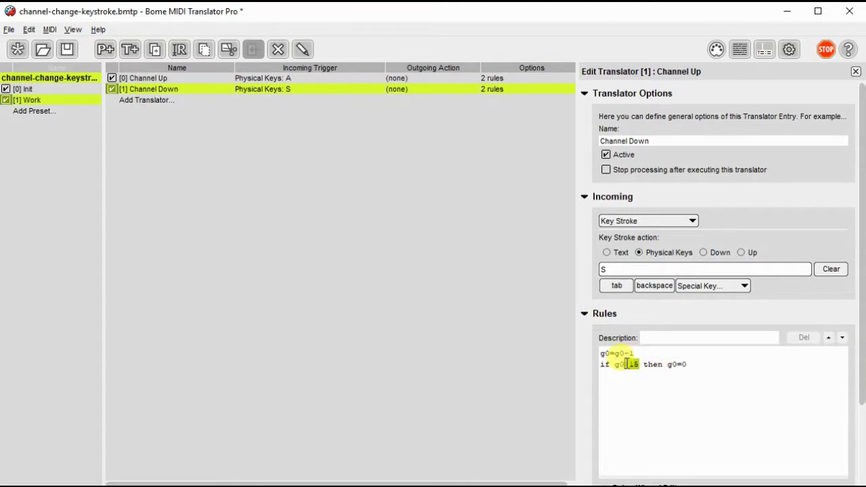
key("BackSpace")
type("0")
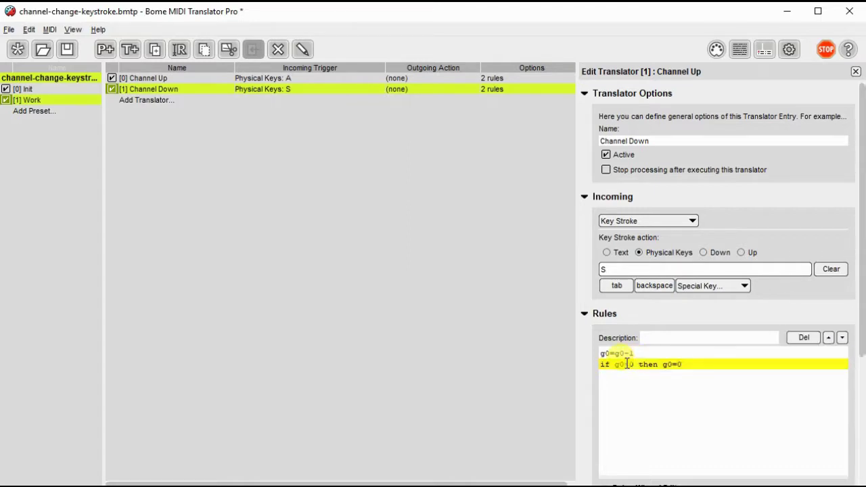
left_click(628, 364)
key("BackSpace")
type("<")
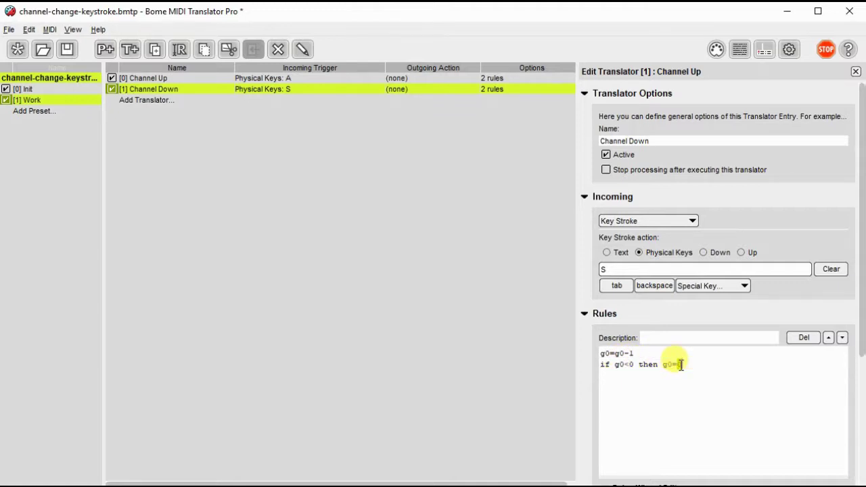
type("15")
key("Return")
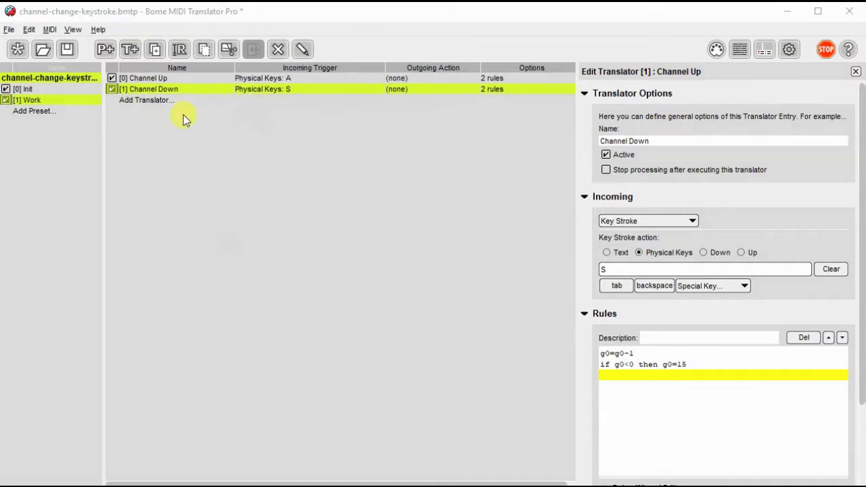
Add a 'Note On' translator for channel 1 notes, storing any note in pp and velocity in qq
left_click(173, 101)
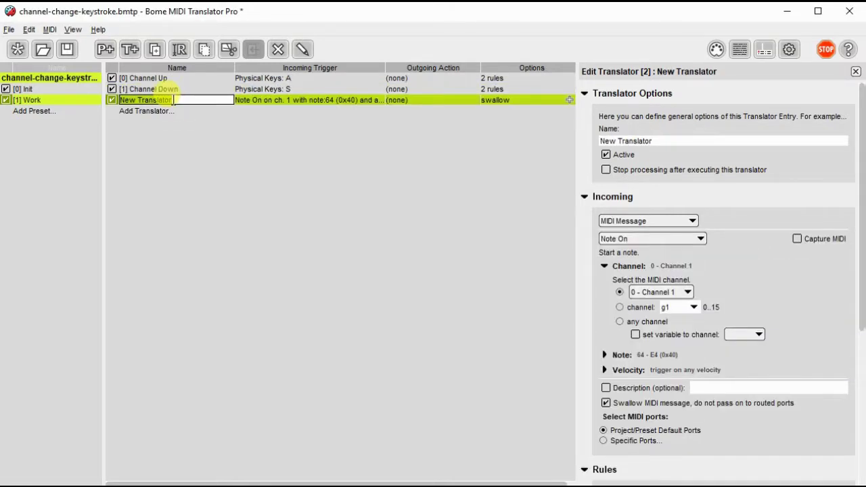
type("Note On")
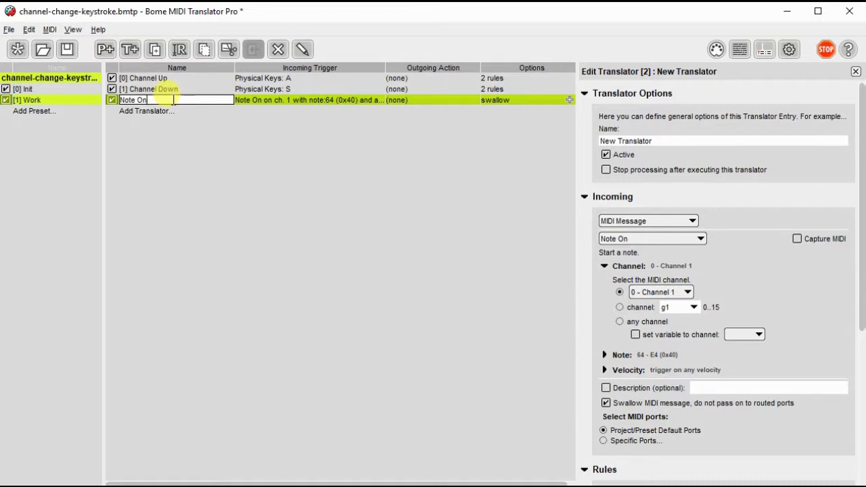
left_click(314, 98)
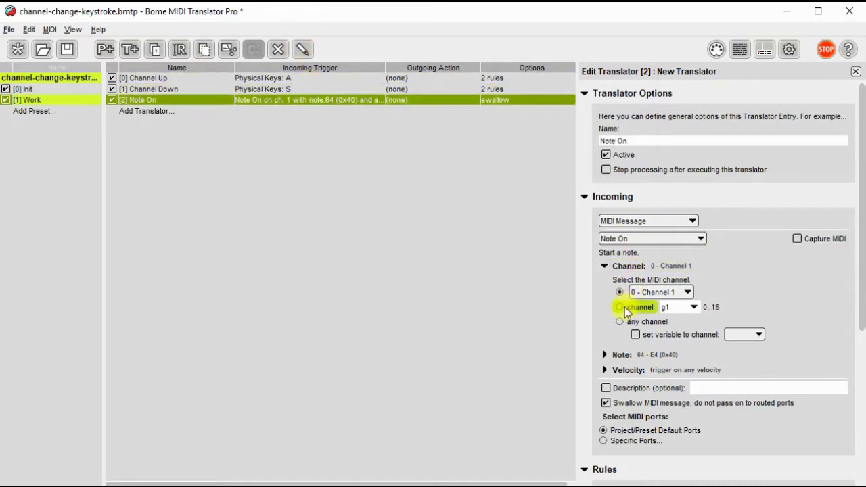
left_click(622, 354)
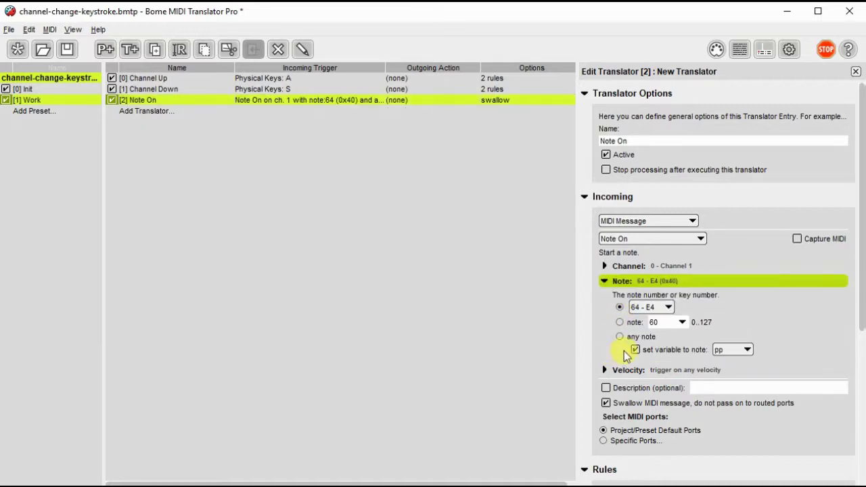
left_click(620, 337)
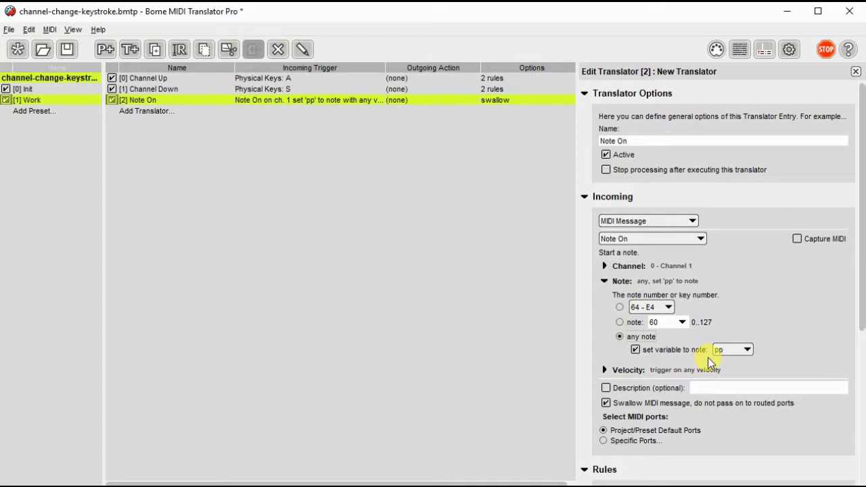
left_click(606, 372)
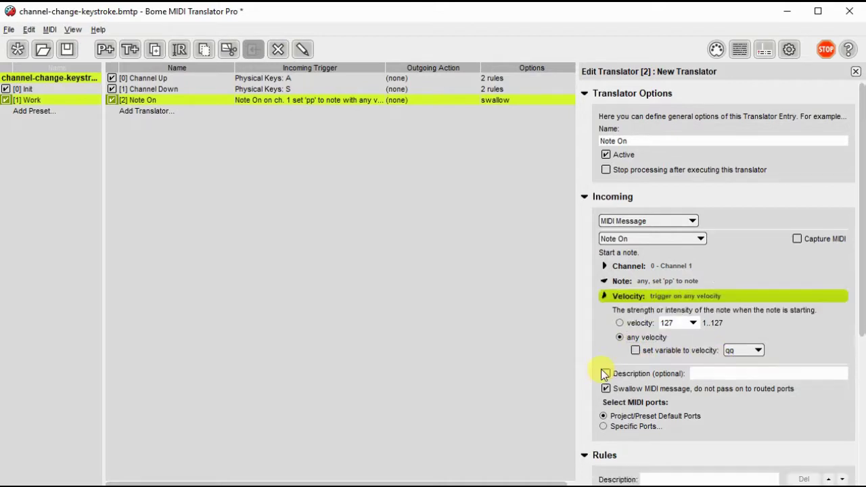
left_click(636, 350)
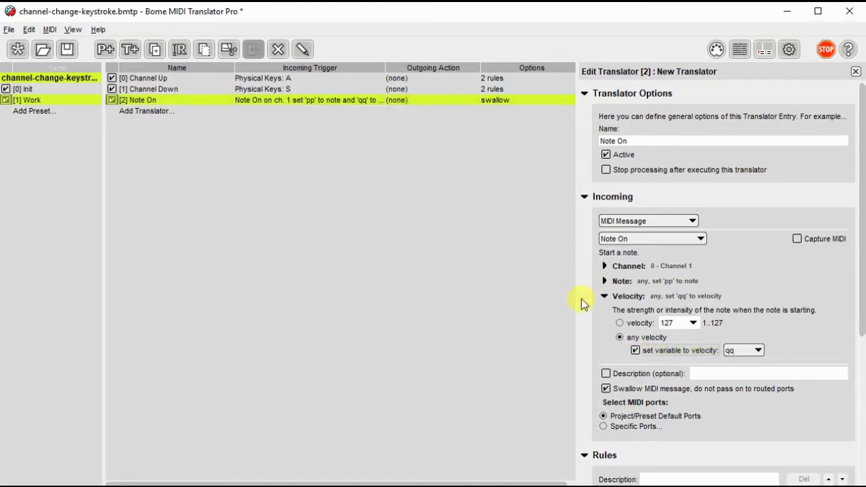
Make the outgoing action a MIDI Note On message sending note pp
left_click(586, 201)
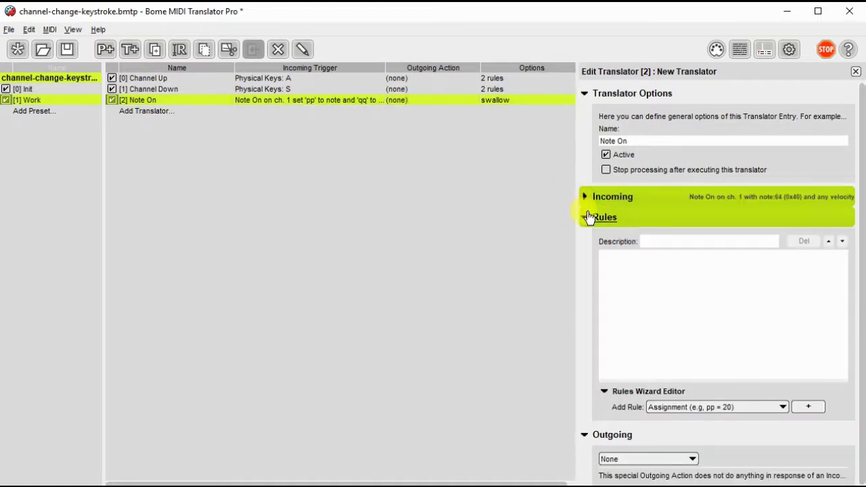
left_click(588, 217)
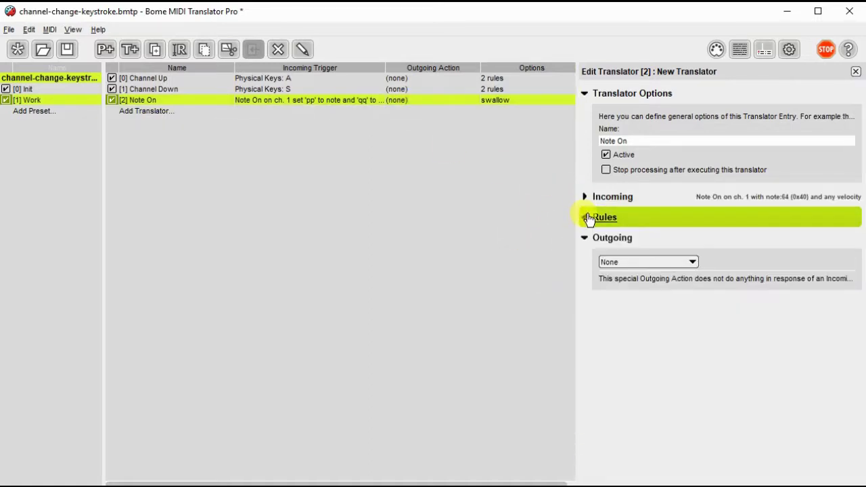
left_click(692, 264)
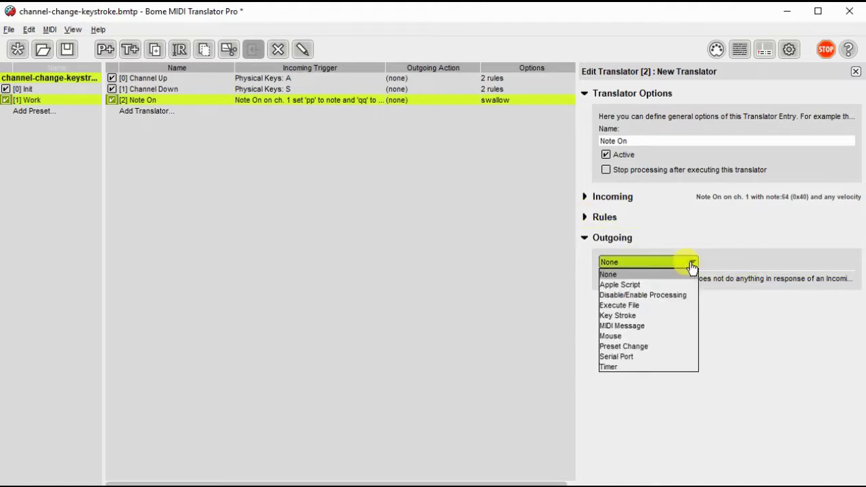
left_click(674, 325)
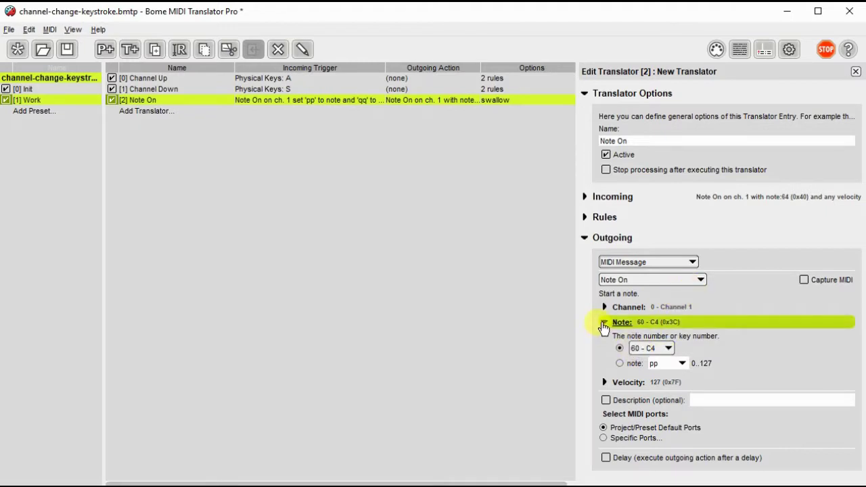
left_click(619, 364)
Replace the outgoing velocity 127 with qq and set the channel to variable g0
left_click(607, 384)
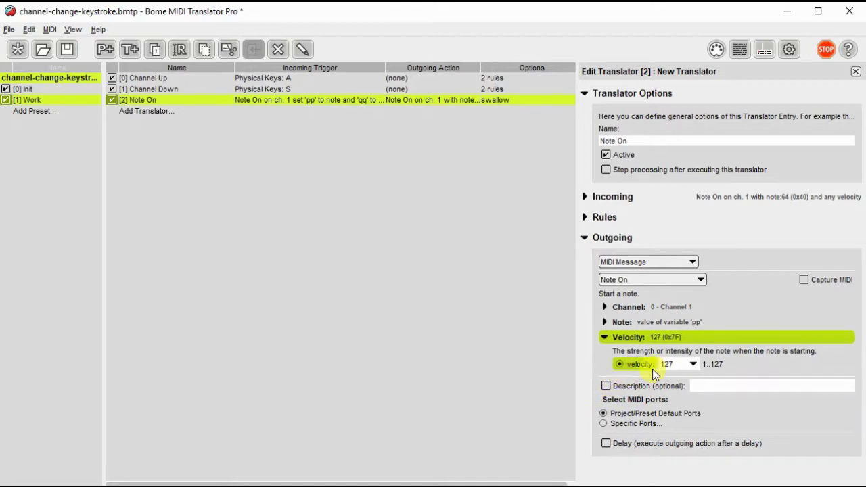
double_click(670, 364)
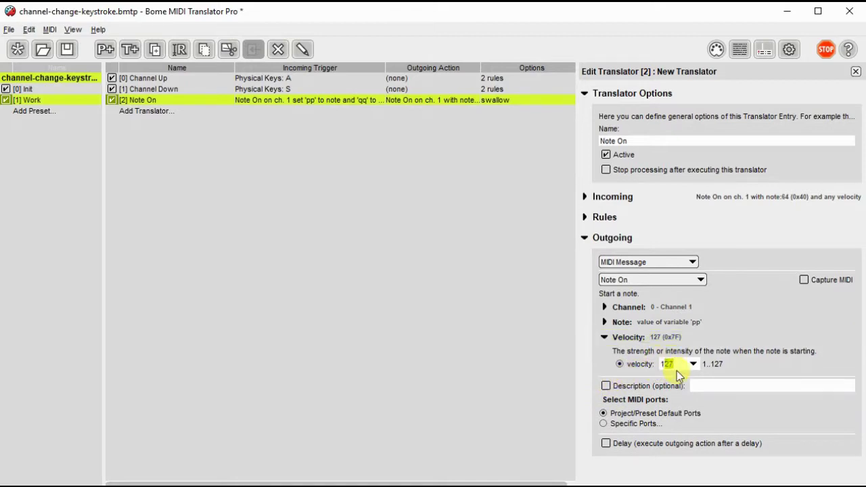
type("qq")
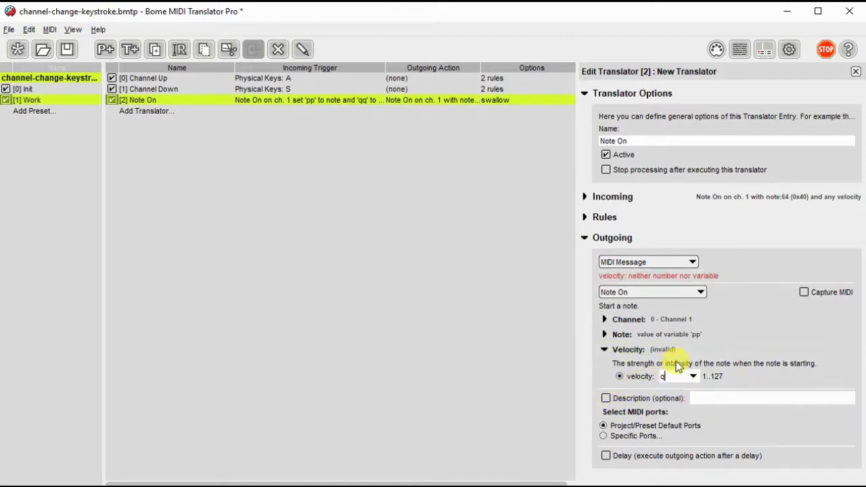
left_click(617, 307)
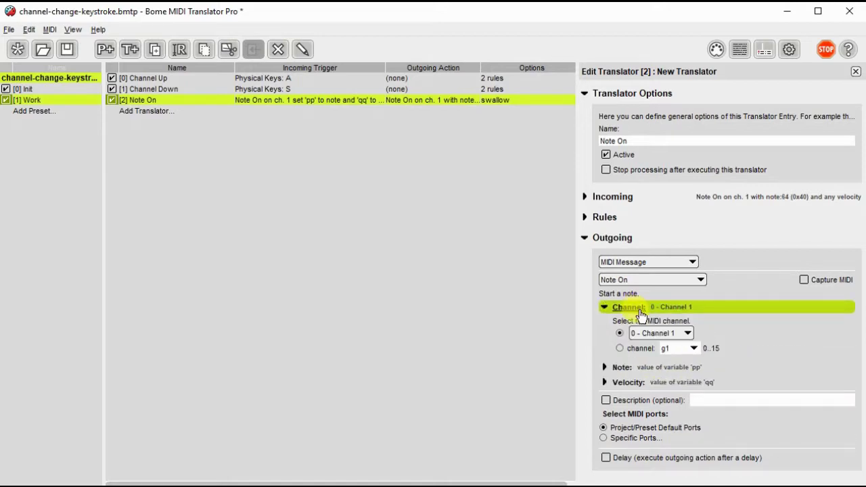
left_click(672, 348)
key("BackSpace")
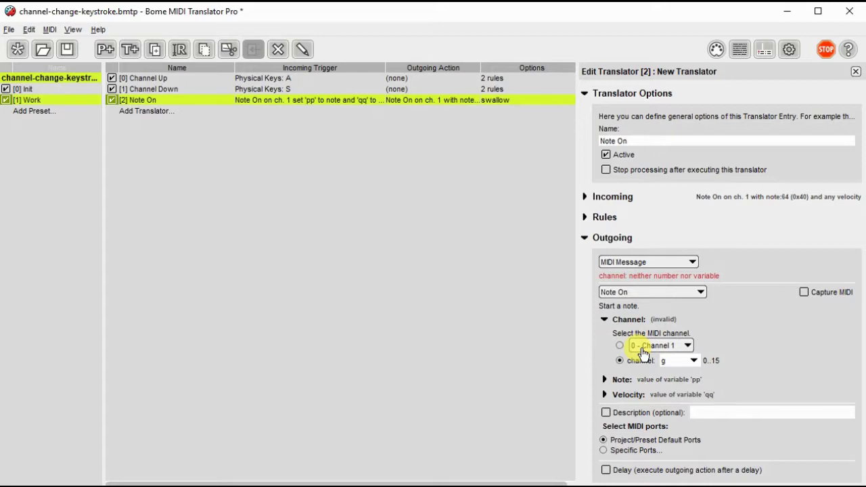
type("0")
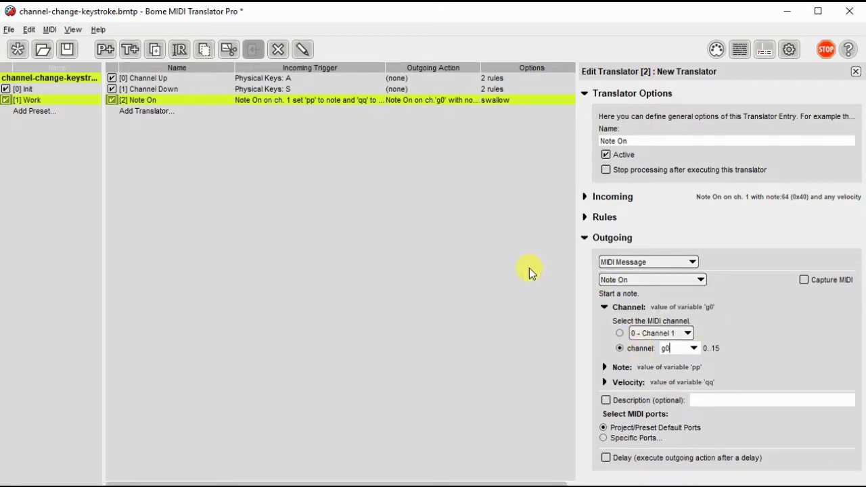
Duplicate the Note On translator
left_click(436, 101)
right_click(436, 100)
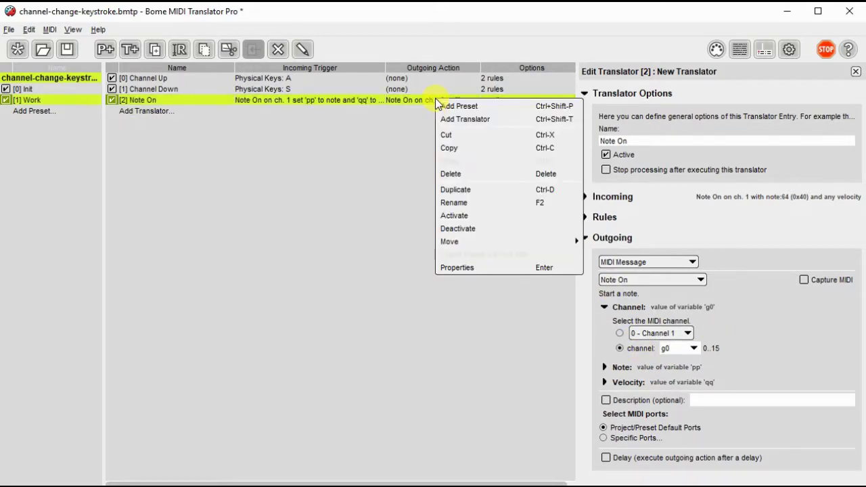
left_click(458, 189)
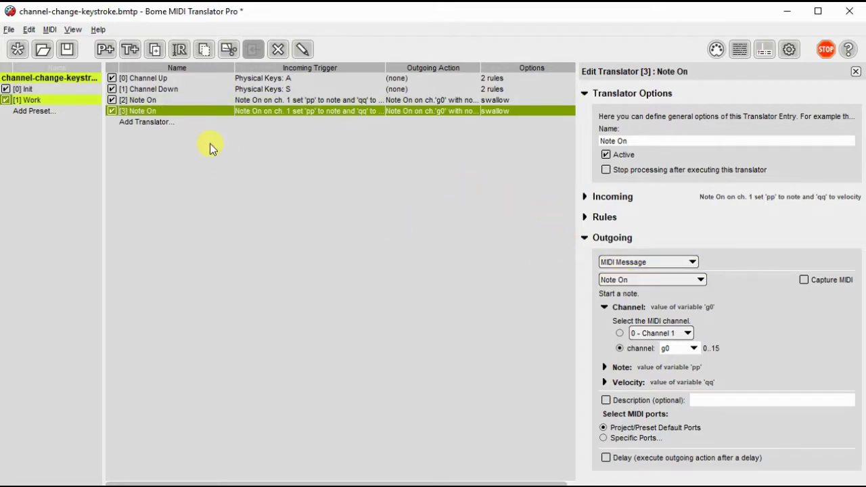
Set the copy's incoming and outgoing message types to Note Off
left_click(587, 198)
left_click(704, 242)
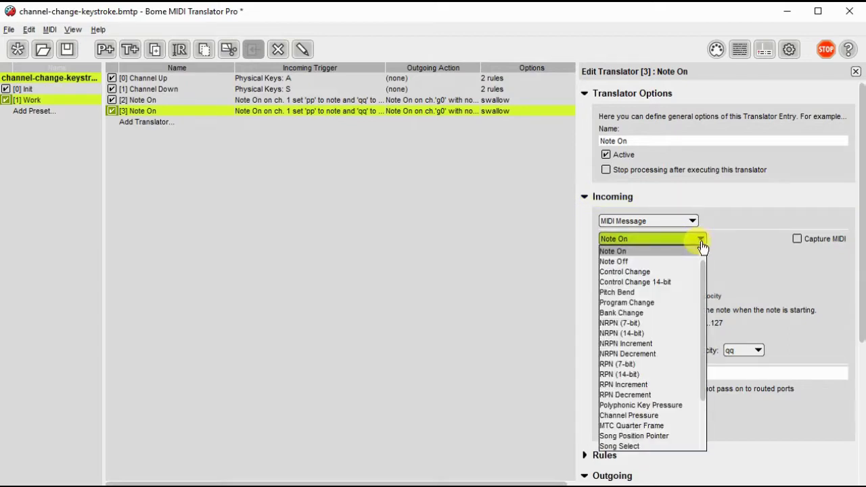
left_click(681, 262)
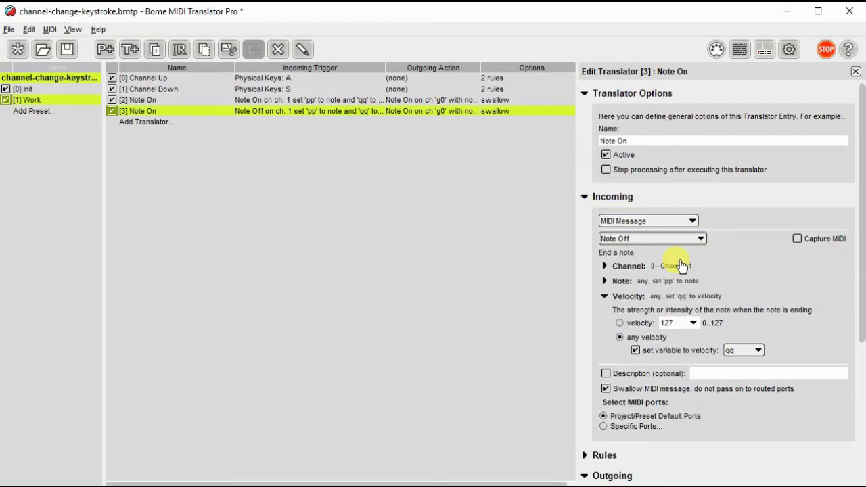
left_click(585, 199)
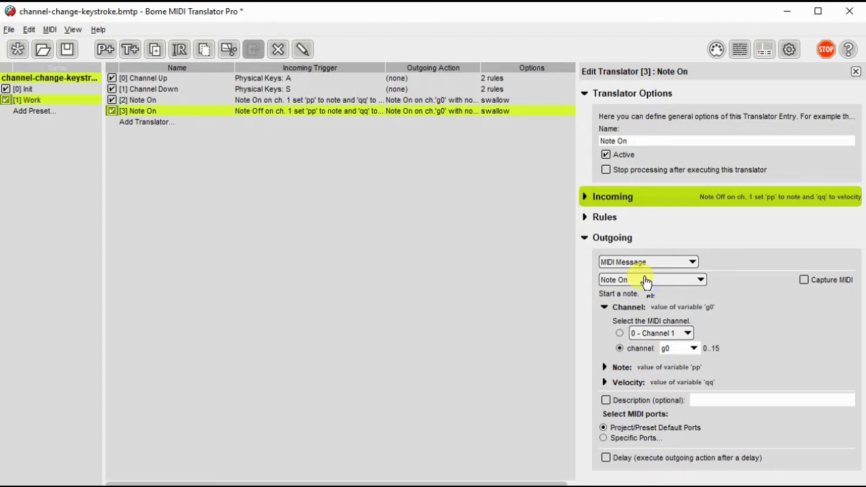
left_click(704, 283)
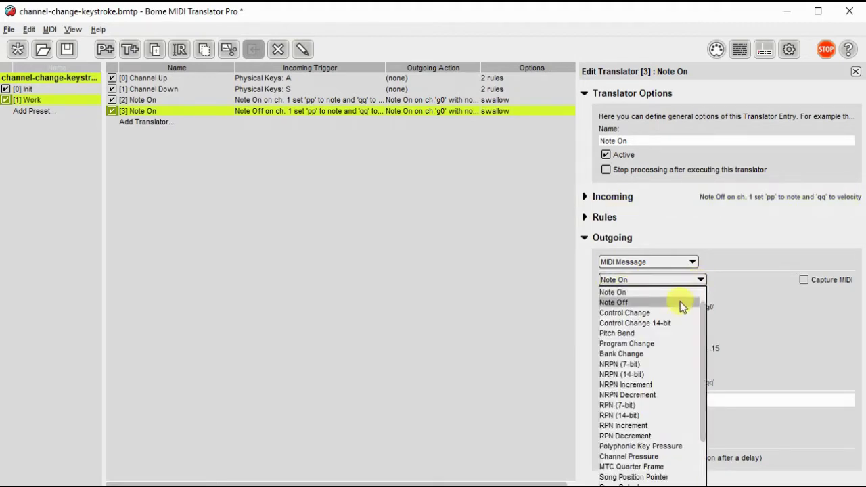
left_click(681, 302)
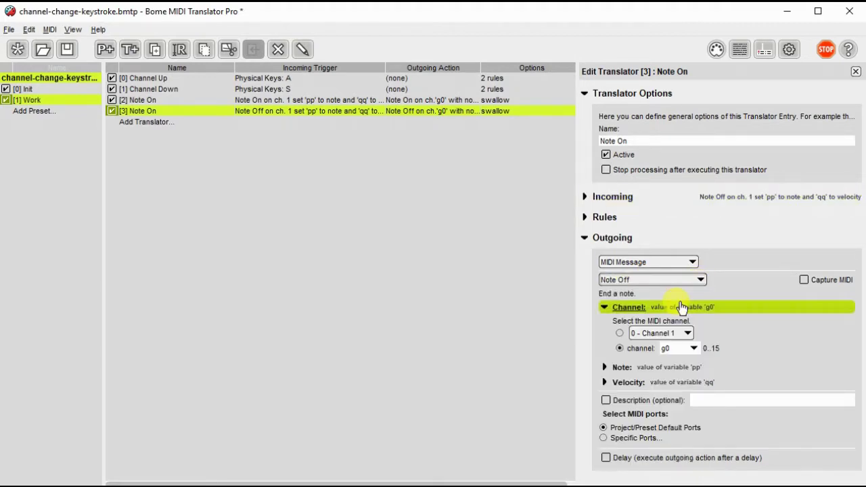
Restart the project, play a note on ch.1, then press A and play one on ch.2
left_click(604, 383)
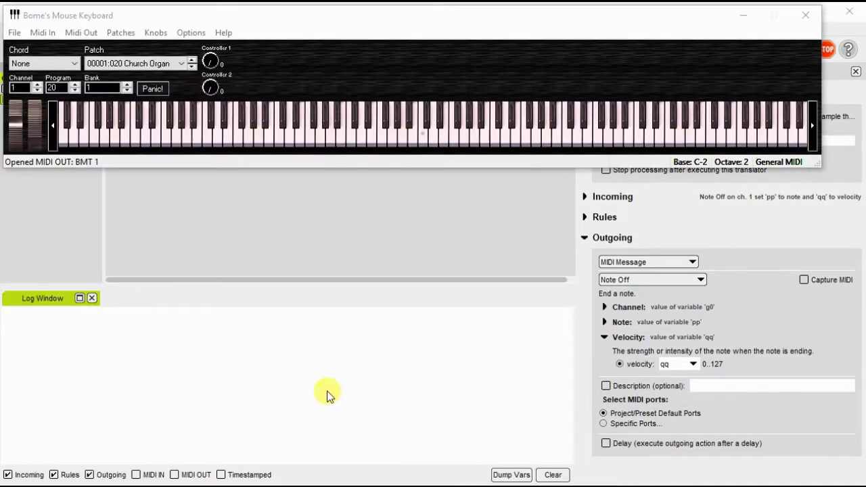
key("Escape")
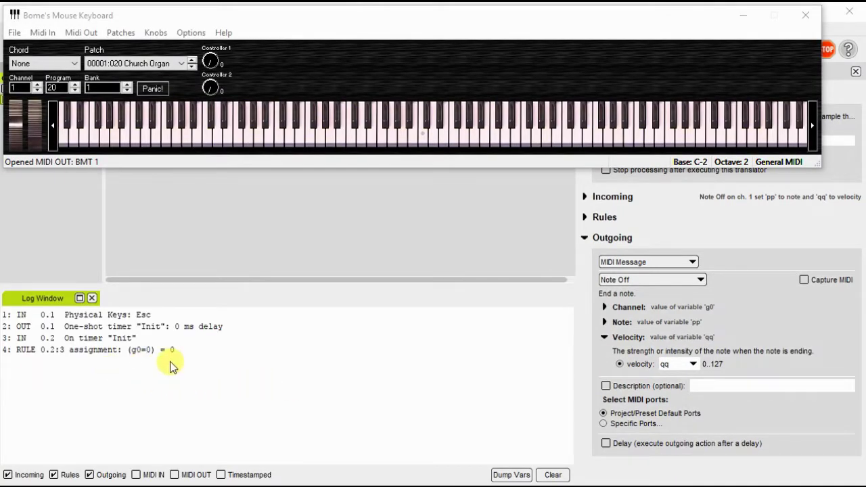
left_click(209, 141)
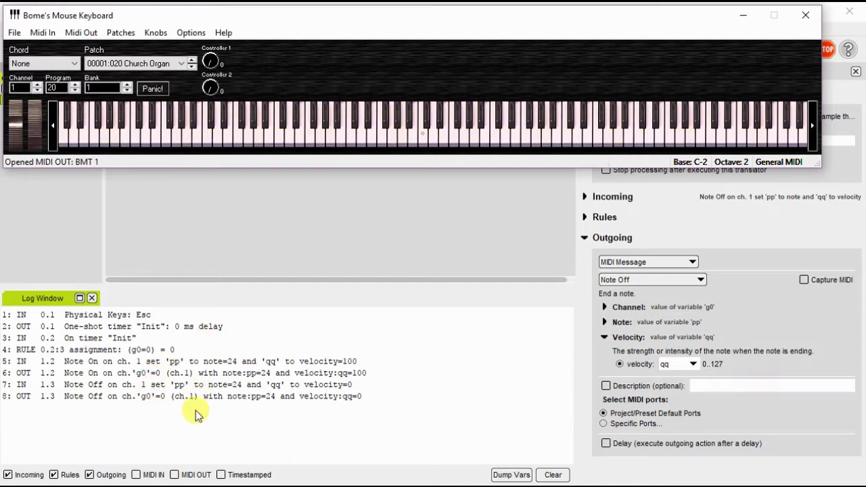
key("a")
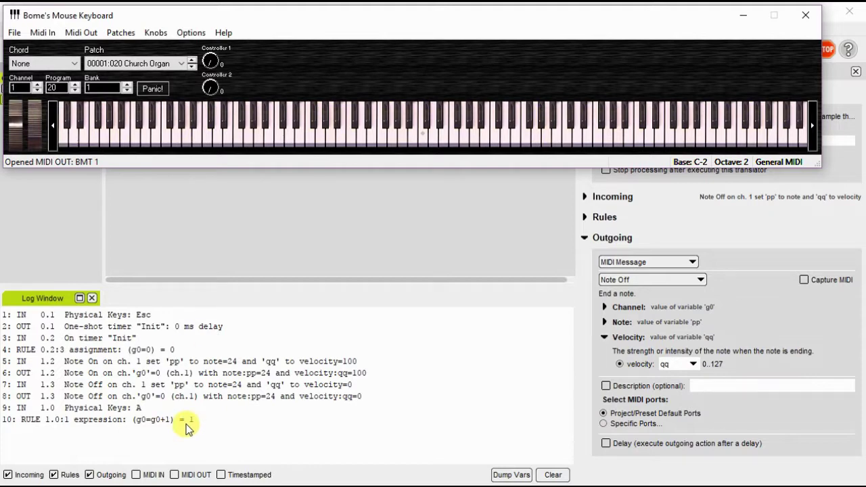
left_click(250, 142)
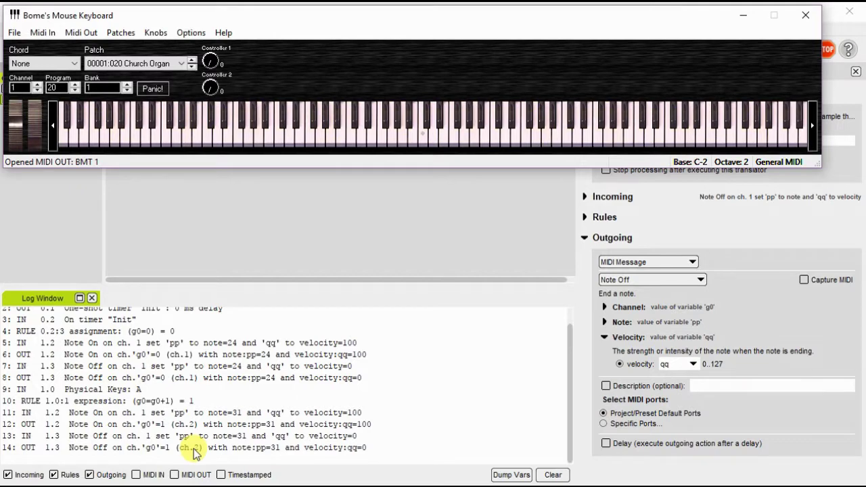
Press A again for a ch.3 note, then S to confirm notes return to ch.2
key("a")
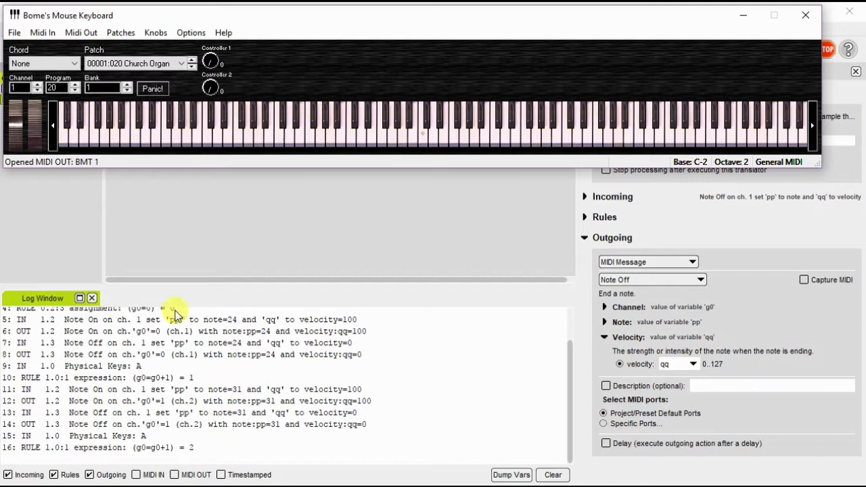
left_click(222, 140)
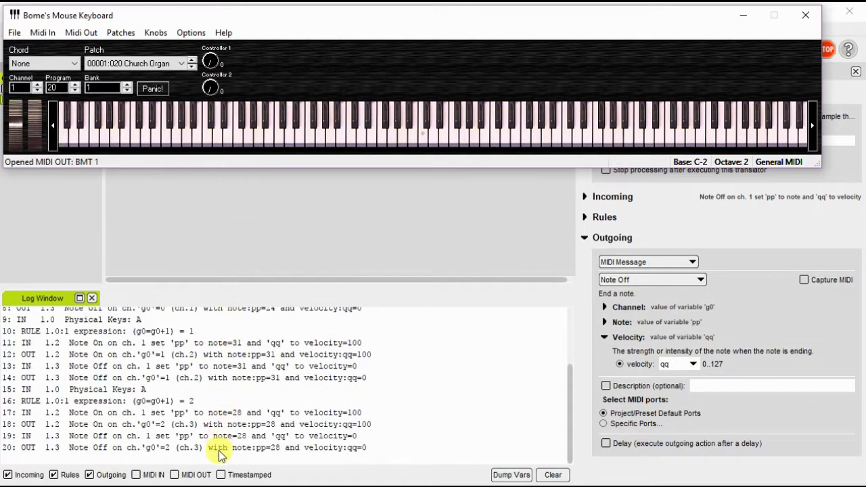
key("s")
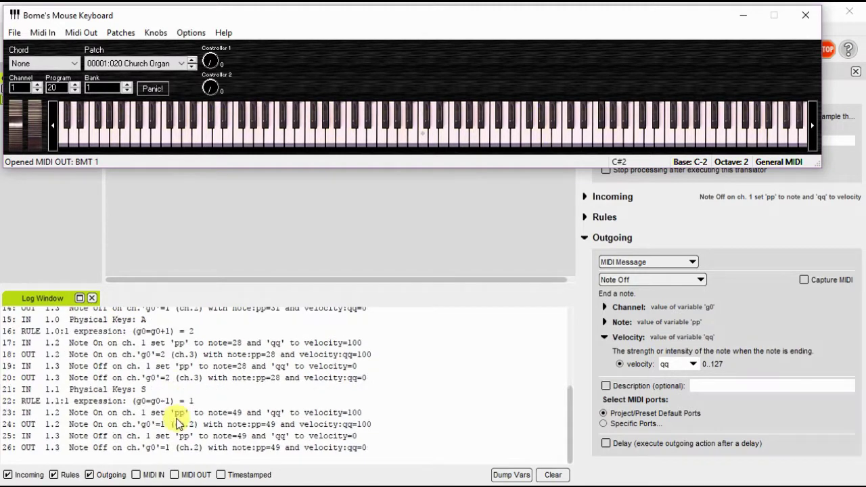
left_click(293, 132)
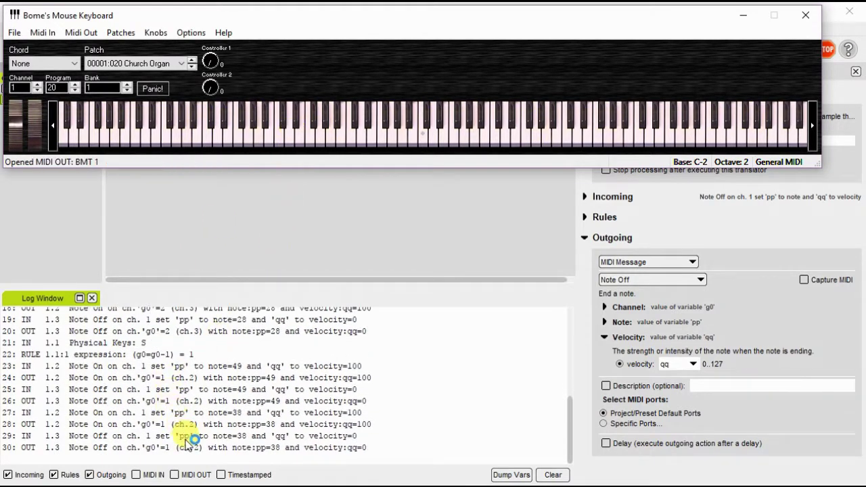
left_click(289, 438)
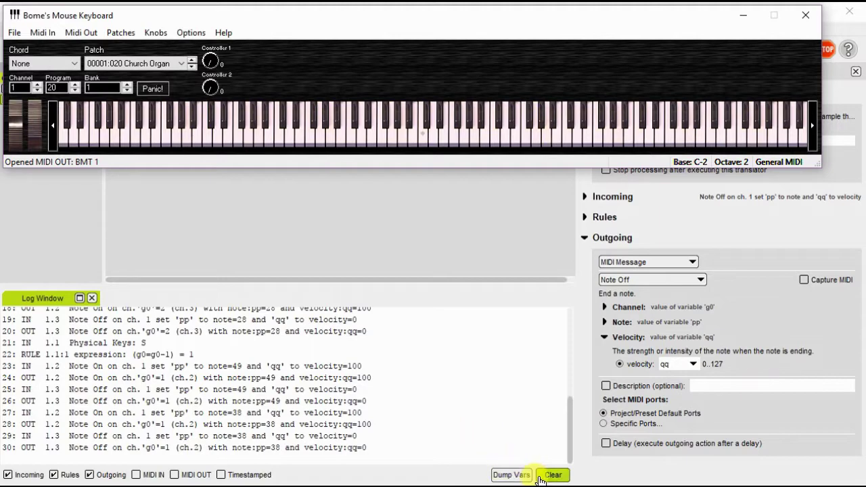